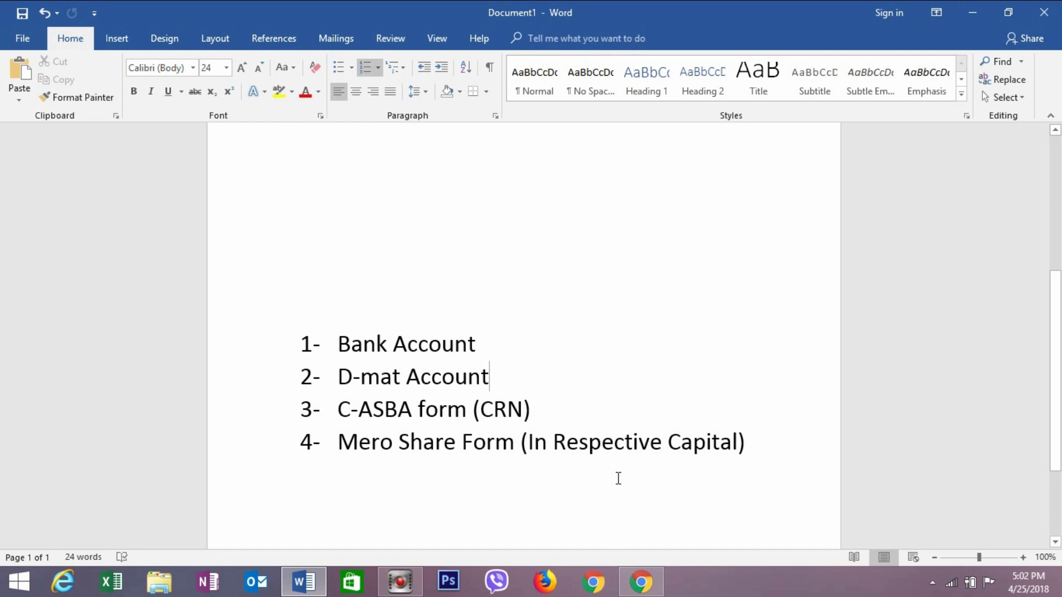
- Switch to Chrome and open the MeroShare site at meroshare.cdsc.com.np
click(645, 582)
click(270, 41)
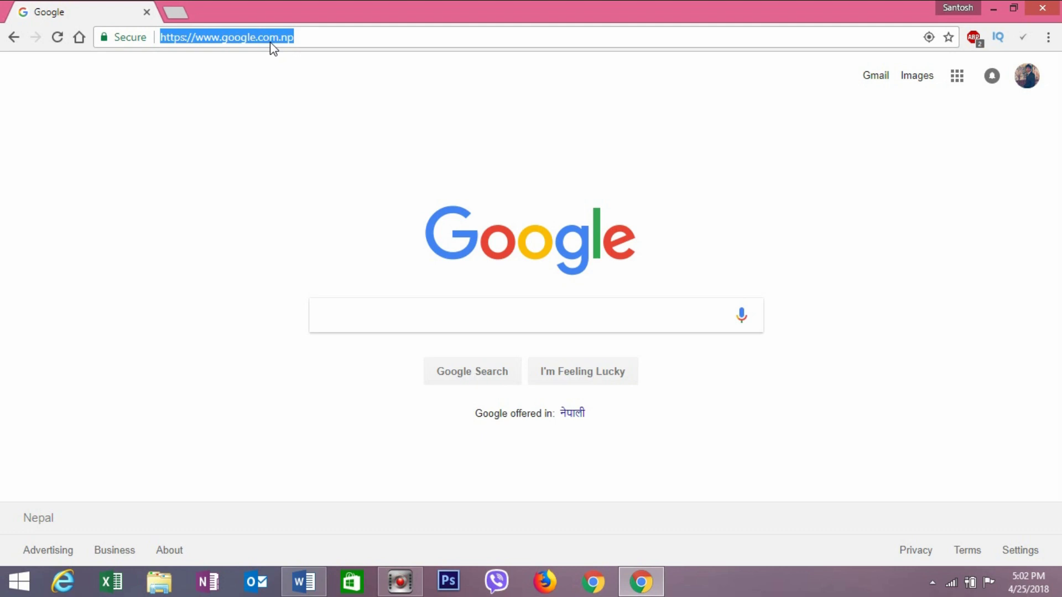
text(MEROSHAre.cdsc)
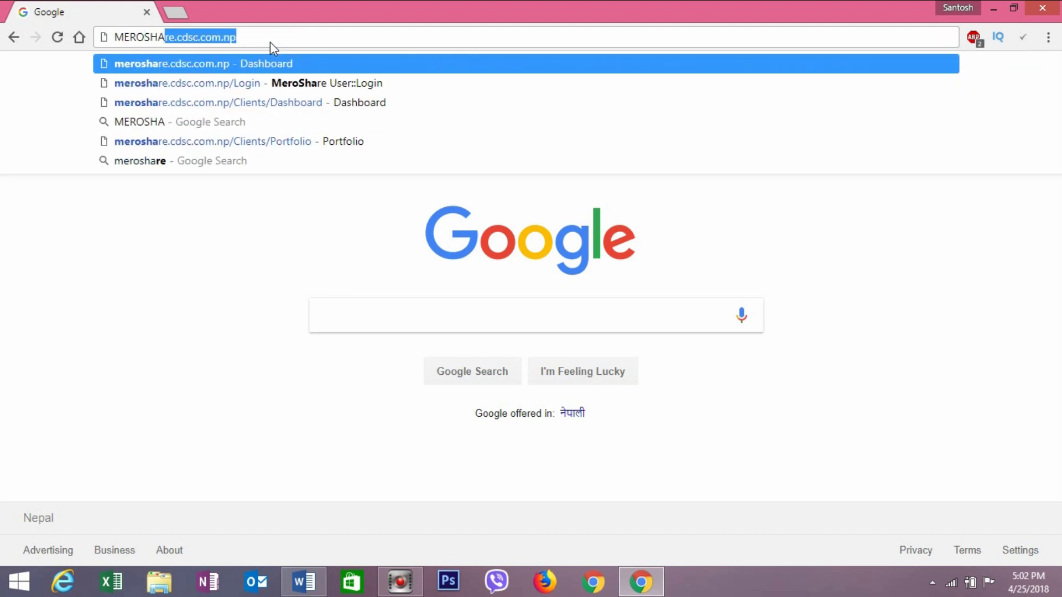
key(End)
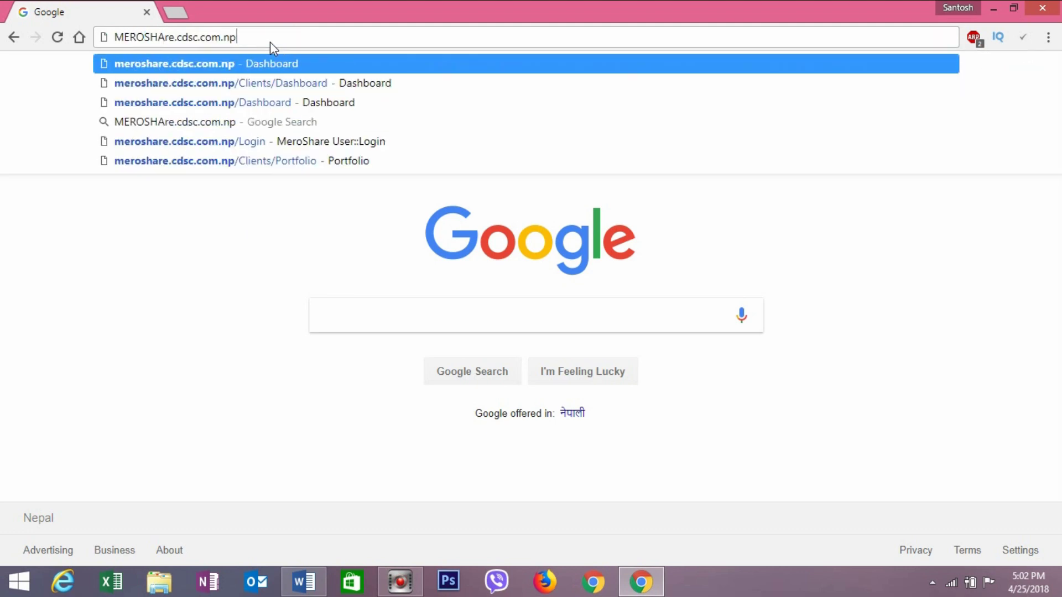
key(Return)
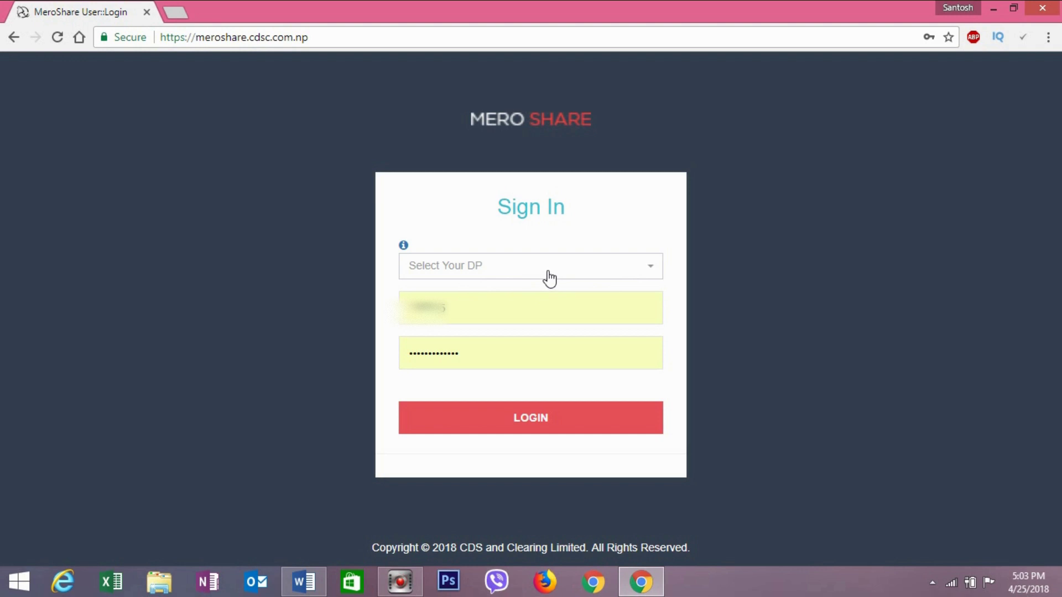
- Log in to MeroShare with GLOBAL IME CAPITAL LIMITED (11200) as the DP and the saved username and password
click(617, 276)
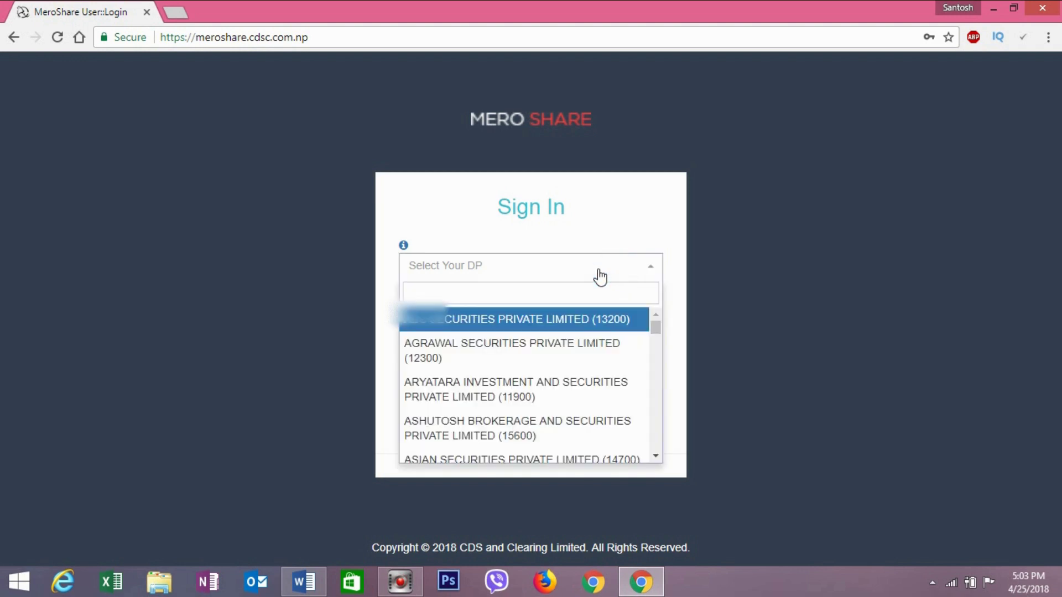
text(GLO)
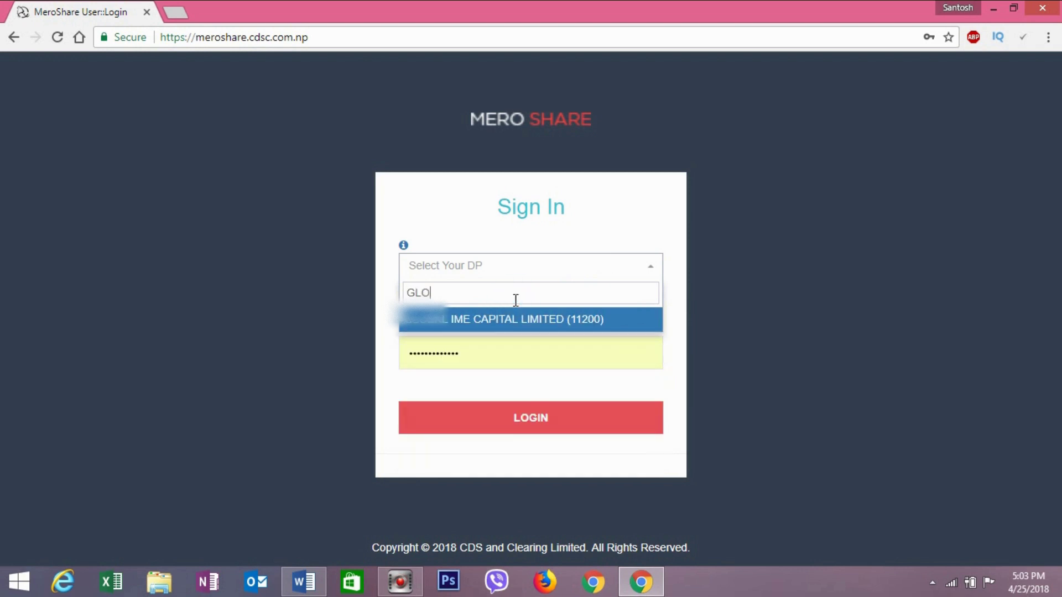
click(501, 325)
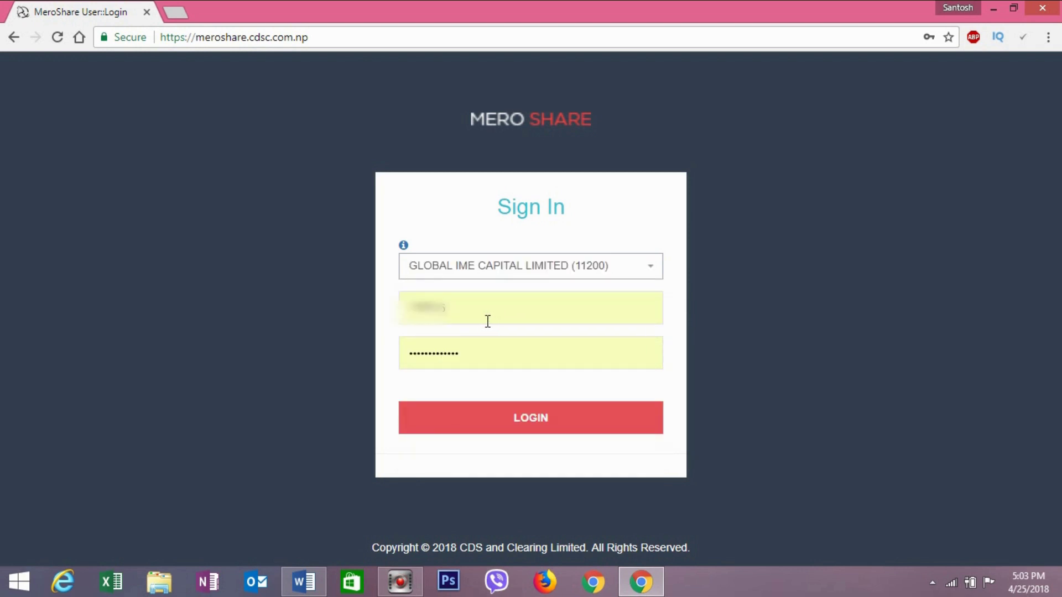
double_click(520, 318)
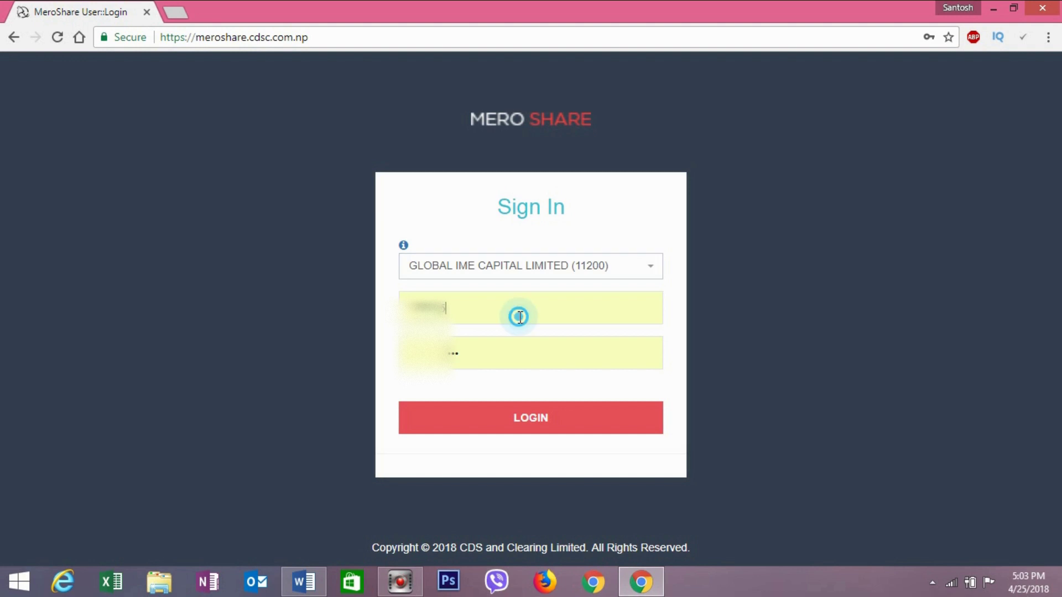
click(519, 317)
click(380, 309)
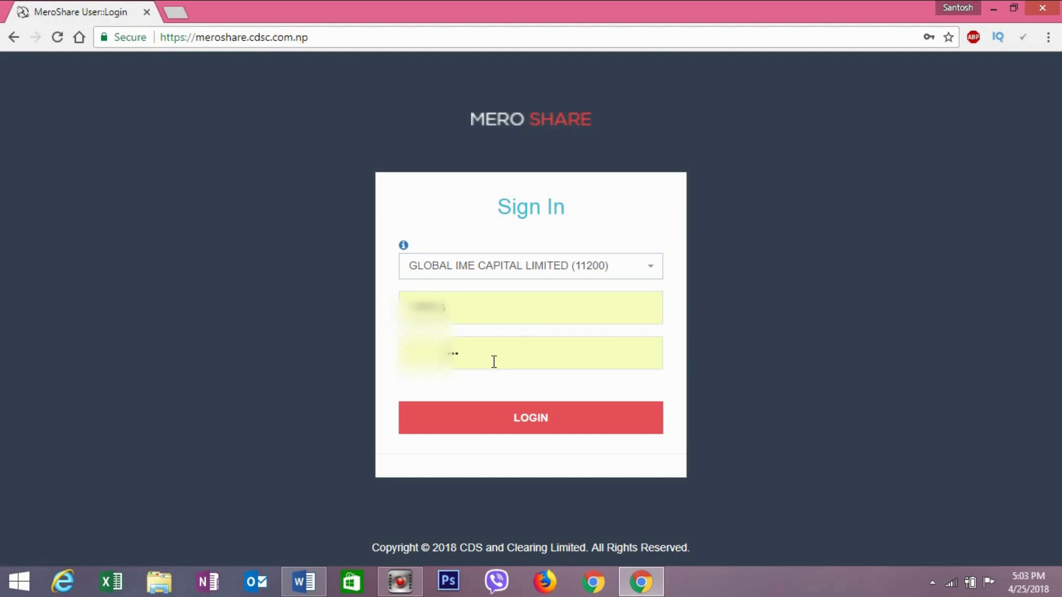
click(498, 415)
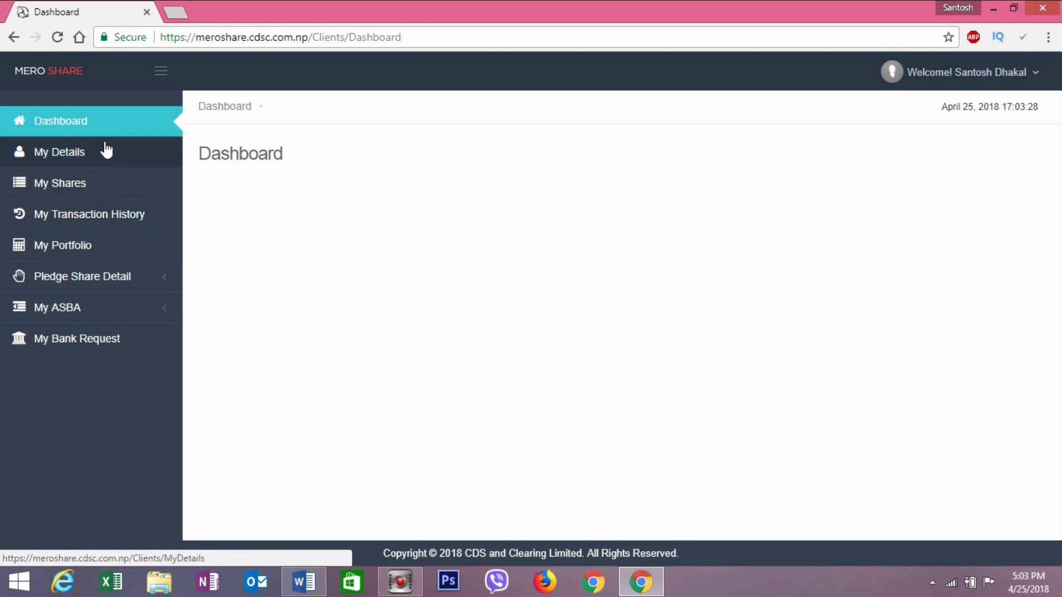
- Review the account's personal details, share holdings and portfolio pages
click(92, 156)
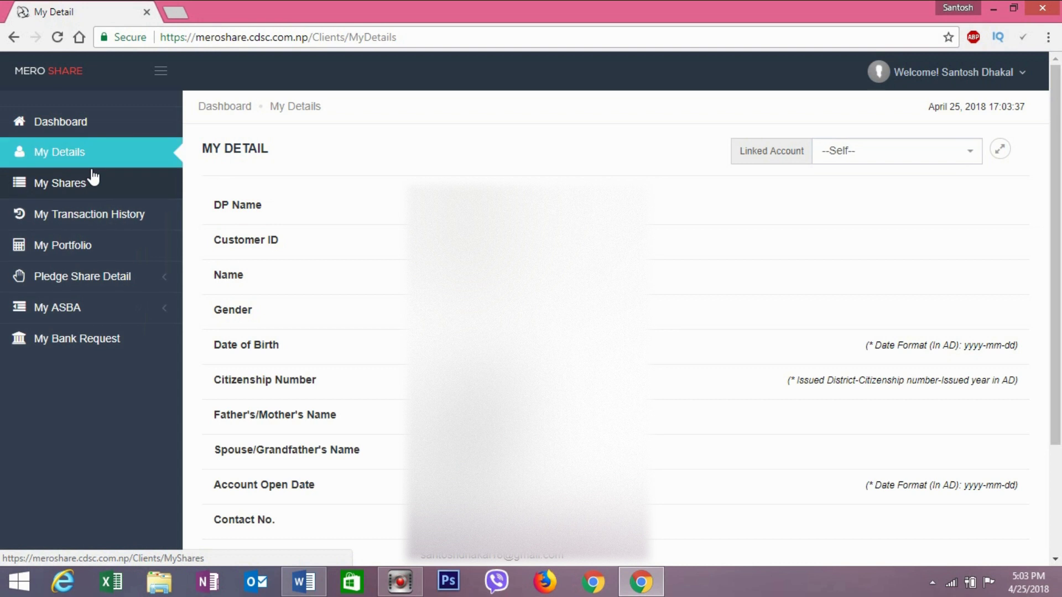
click(78, 179)
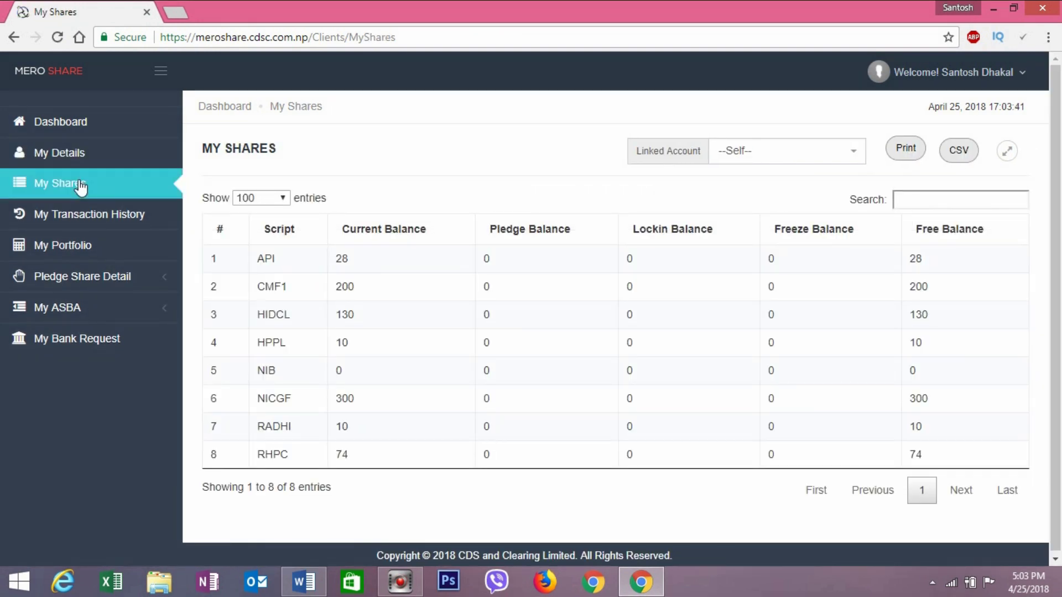
click(72, 247)
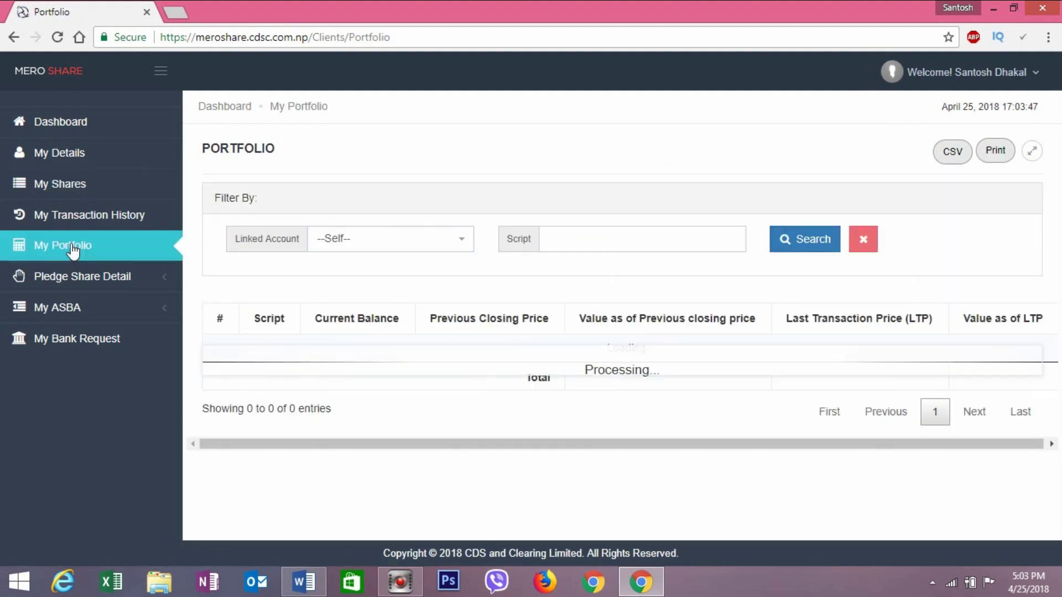
scroll(1053, 238, down, 1)
scroll(1052, 238, up, 1)
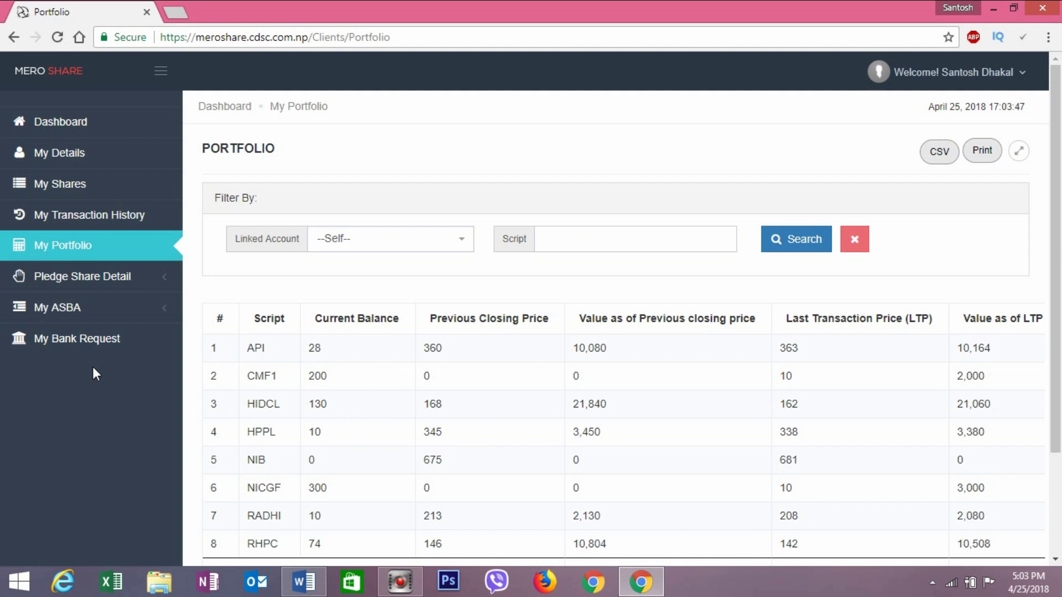
- Open the application form for the Nepal Seva Laghubitta Bittiya Sanstha Ltd. IPO from the current ASBA issues
click(65, 309)
scroll(66, 313, down, 1)
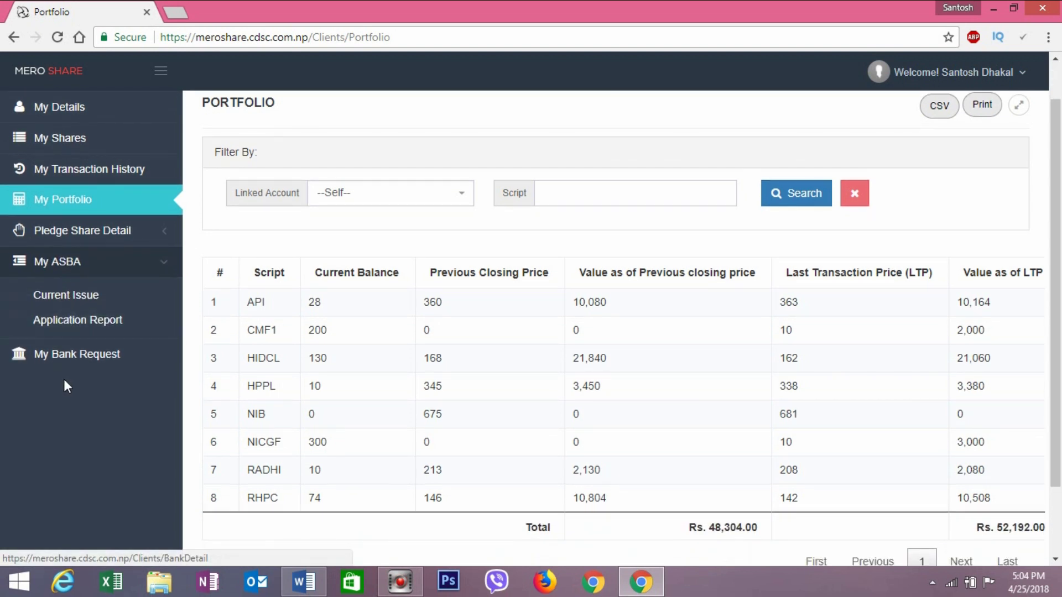
click(68, 295)
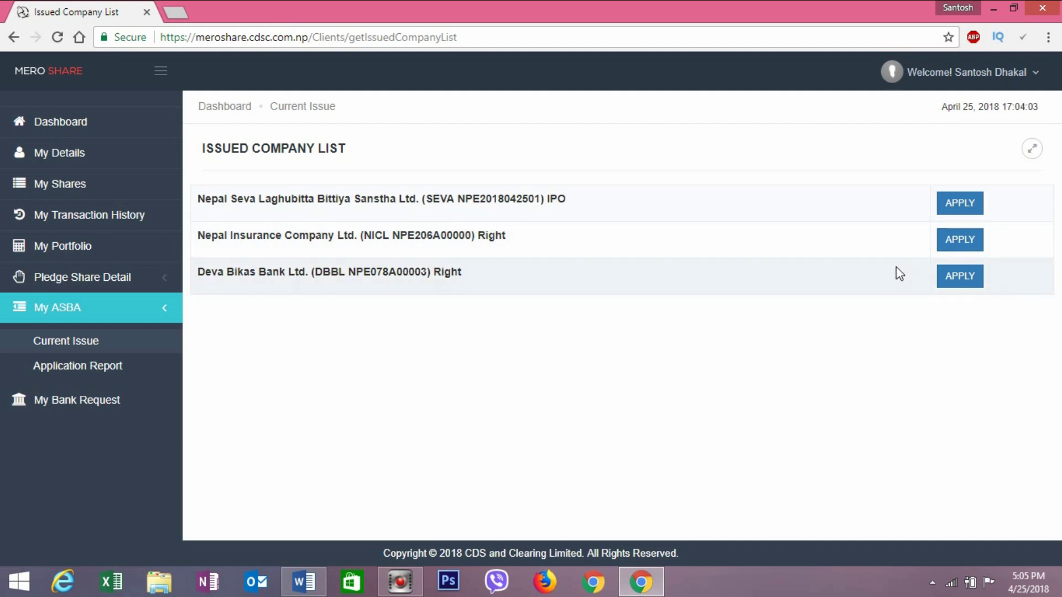
click(961, 210)
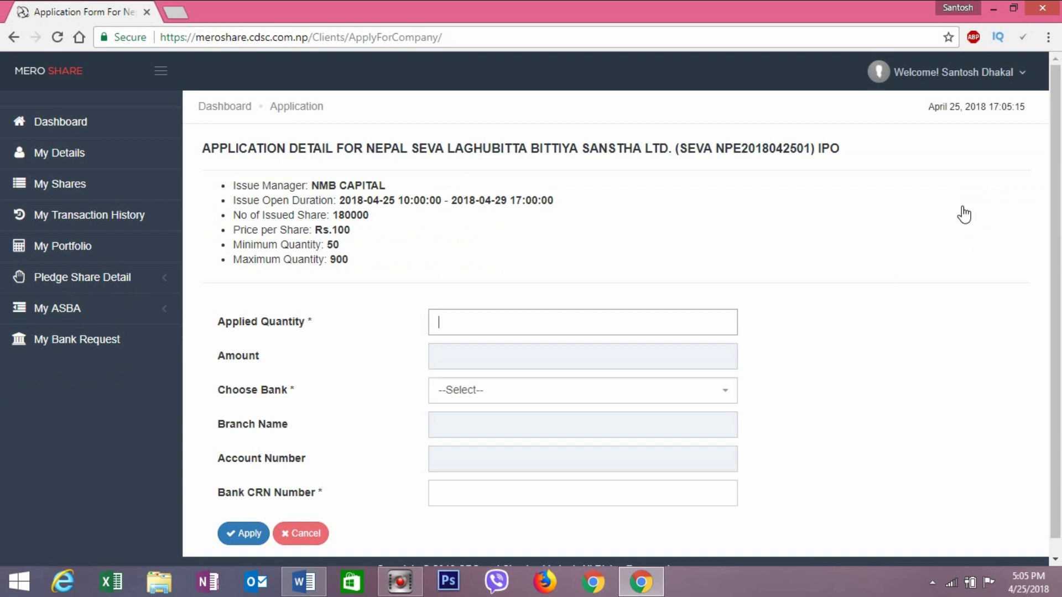
- Fill in the IPO application with quantity 50, NIC Asia Bank Ltd. and the bank CRN number, and submit it for confirmation
scroll(437, 315, down, 1)
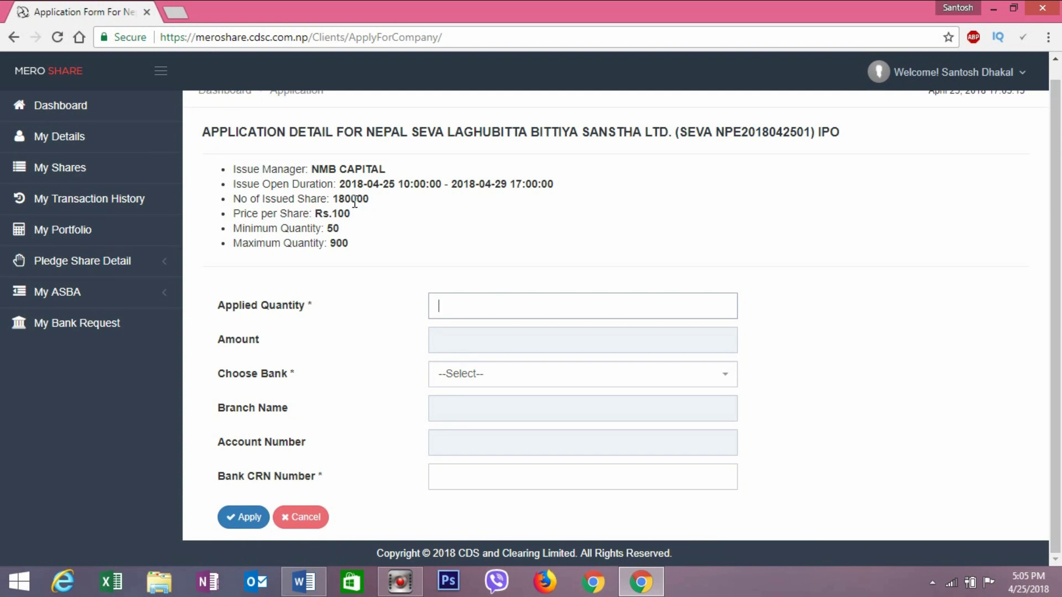
drag(336, 199, 375, 206)
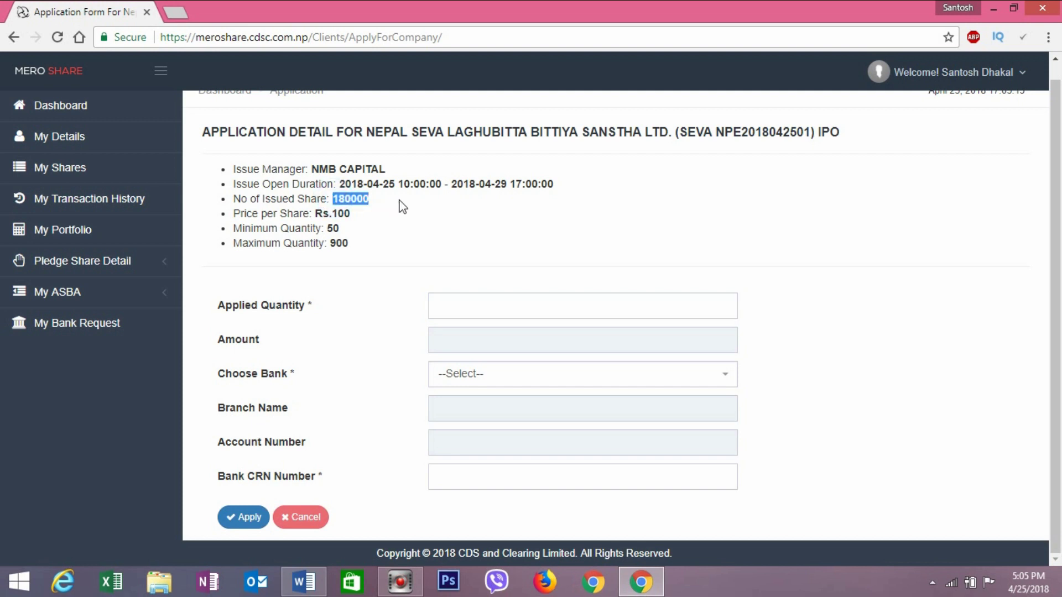
click(402, 206)
click(453, 306)
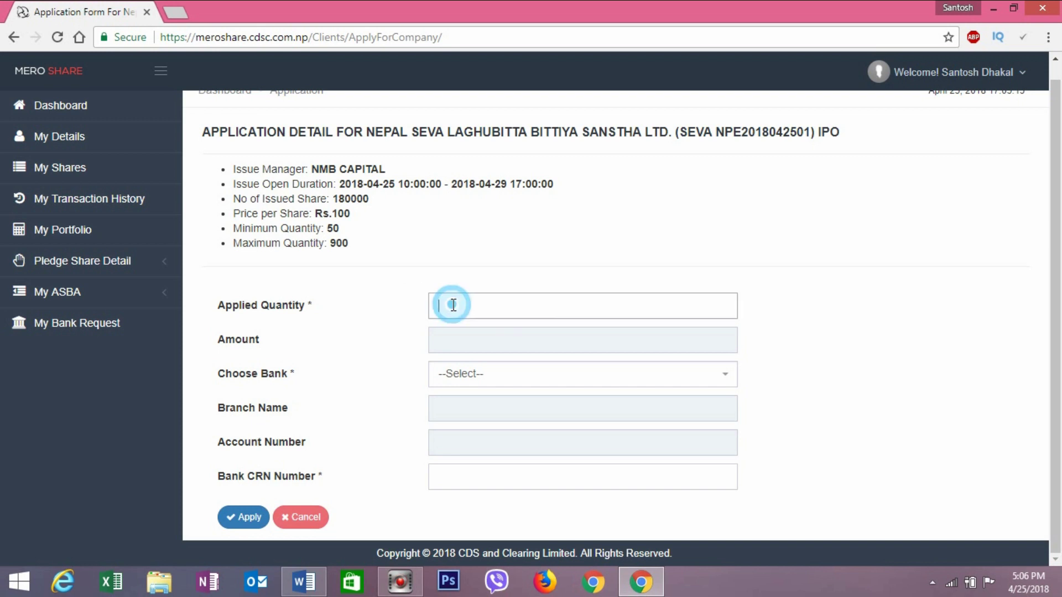
text(50)
click(466, 377)
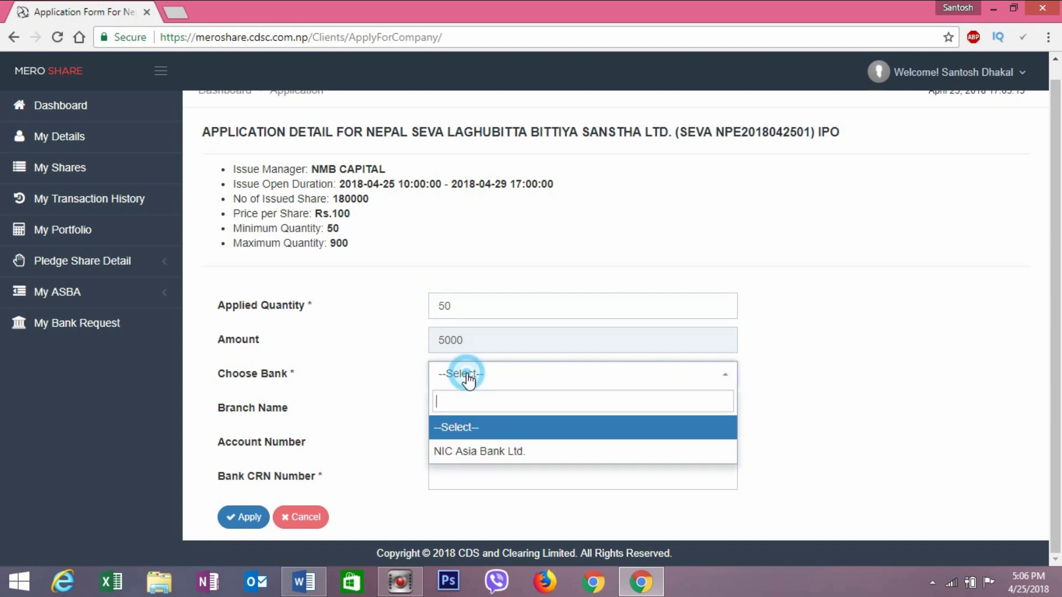
click(466, 452)
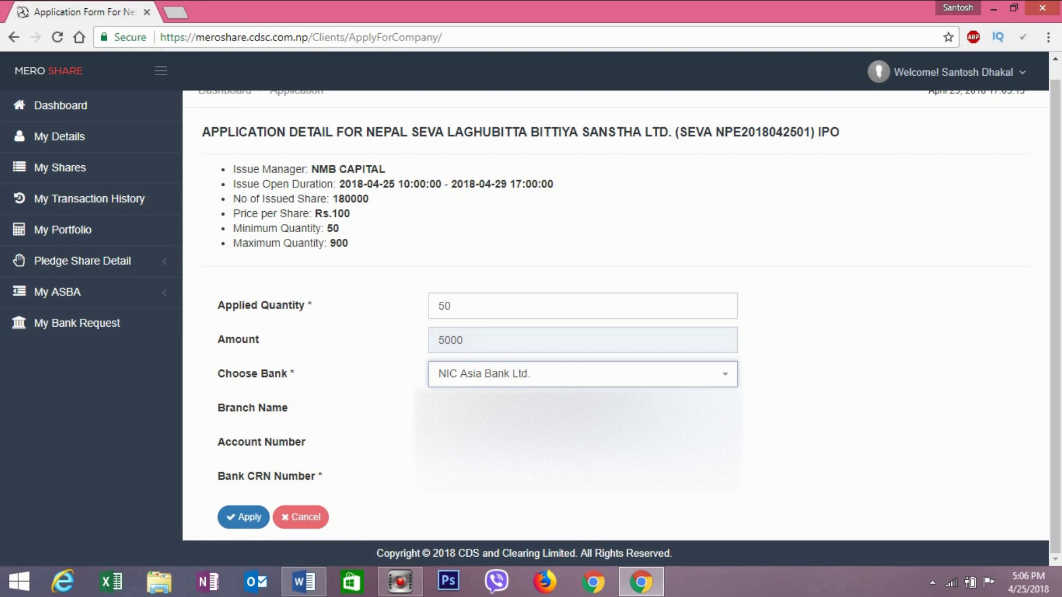
key(Return)
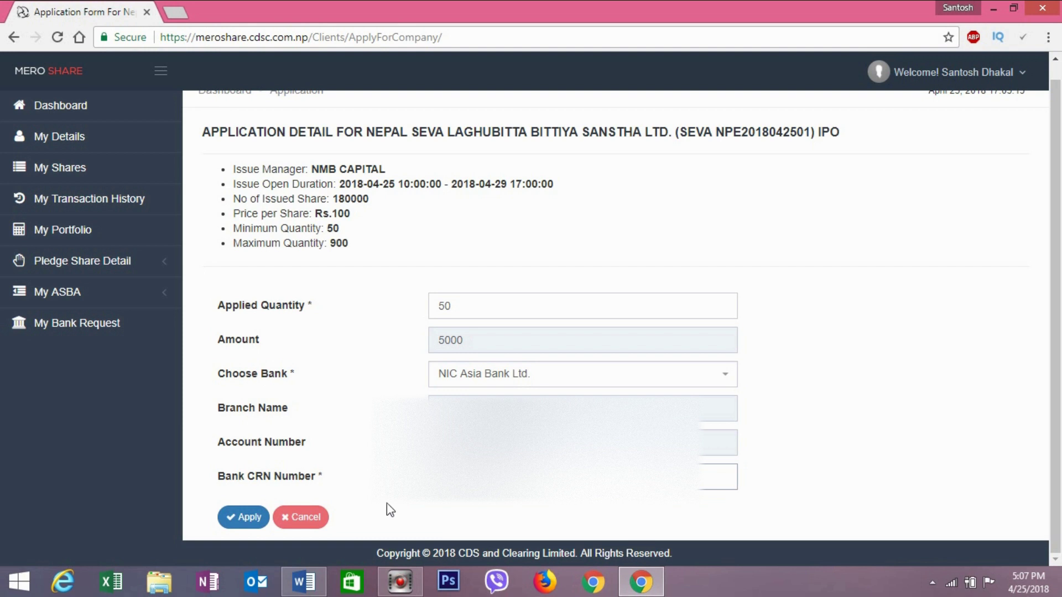
click(254, 519)
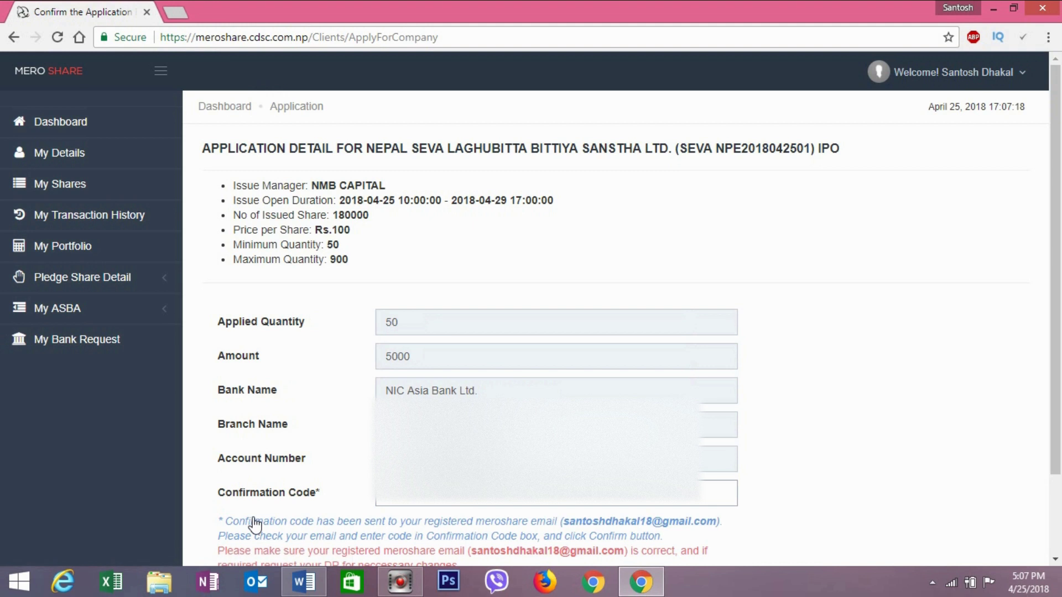
- Open Gmail in a new browser tab and open the CDSC Support e-mail containing the application's confirmation code
drag(1055, 164, 1058, 217)
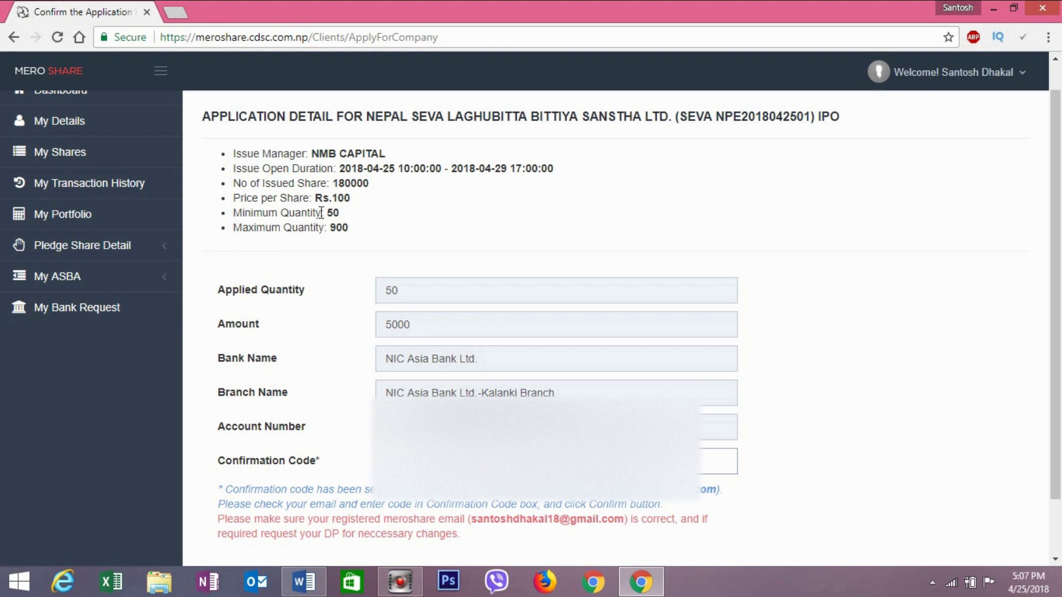
click(181, 12)
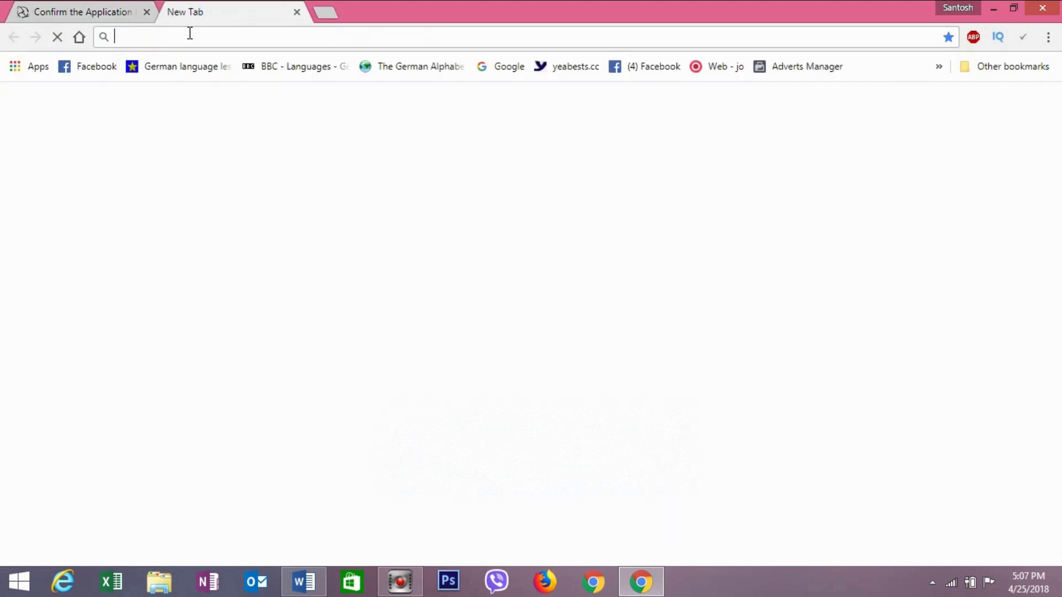
text(ma)
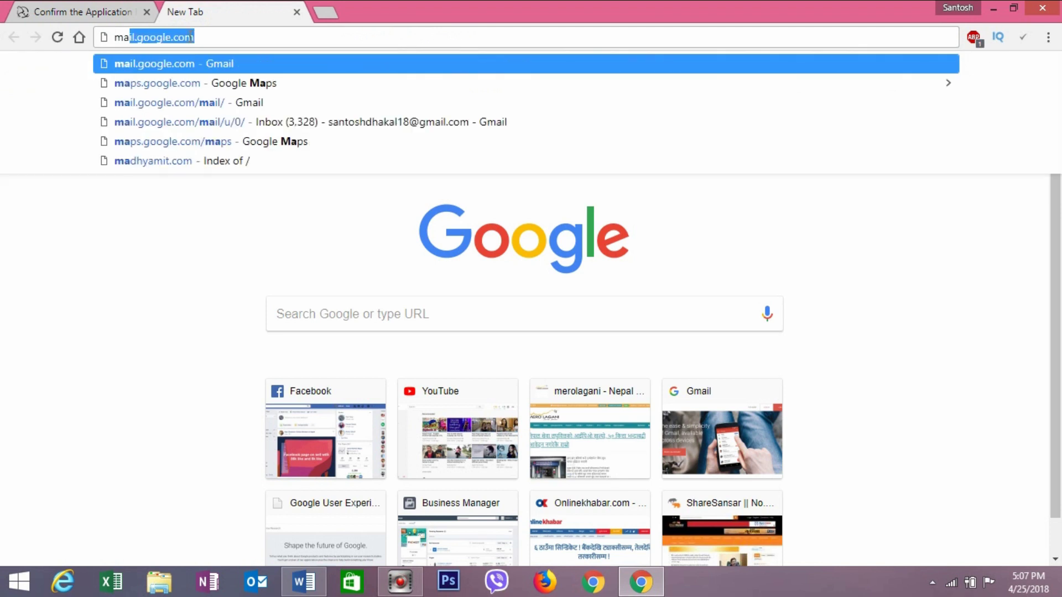
key(Return)
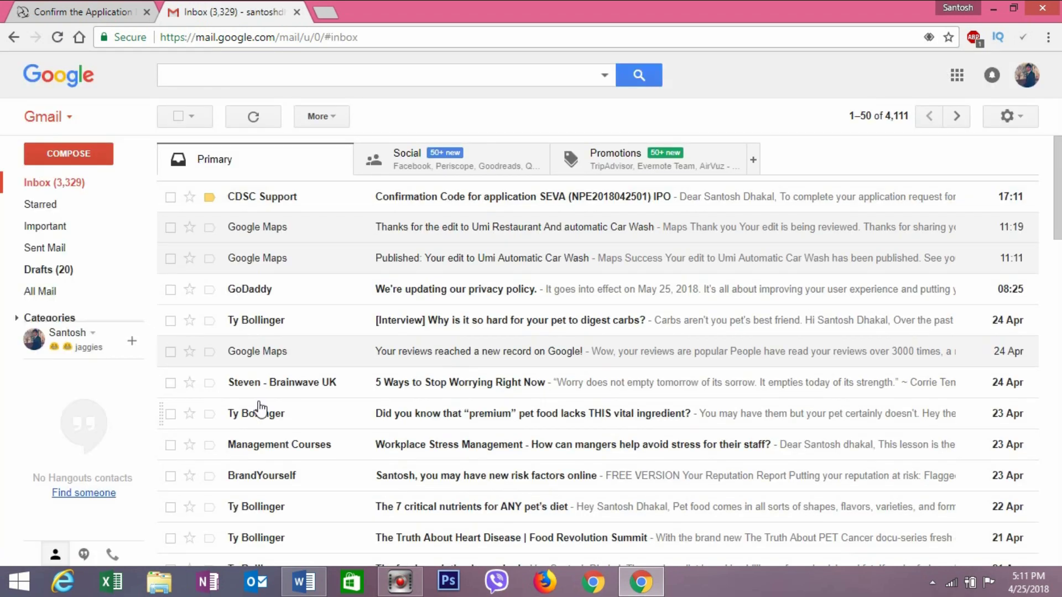
click(430, 200)
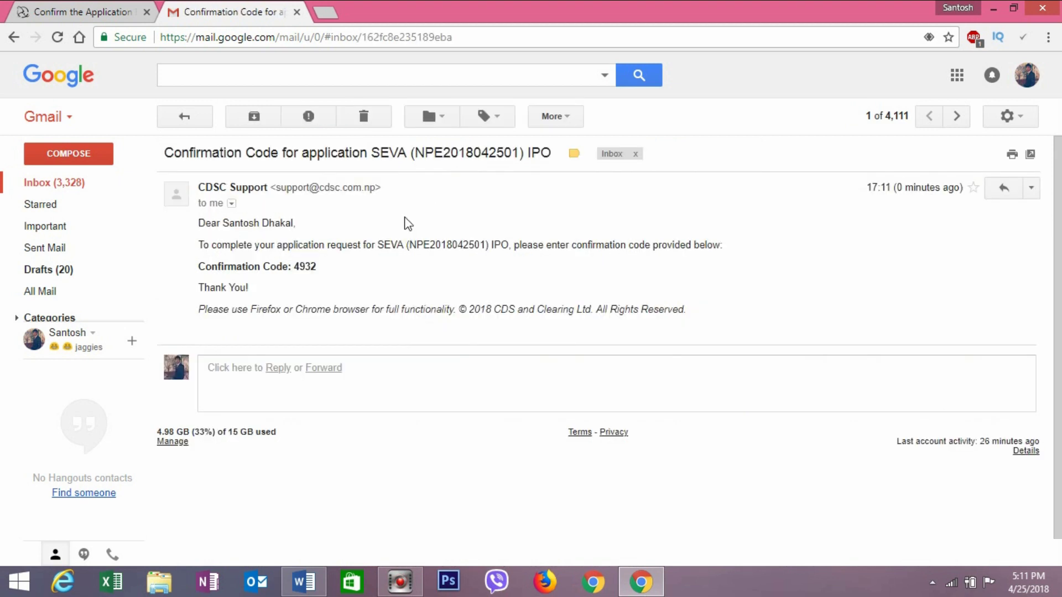
- Copy the confirmation code from the e-mail into the application's Confirmation Code field and confirm the application
double_click(297, 267)
key(ctrl+c)
click(49, 12)
click(402, 392)
key(ctrl+v)
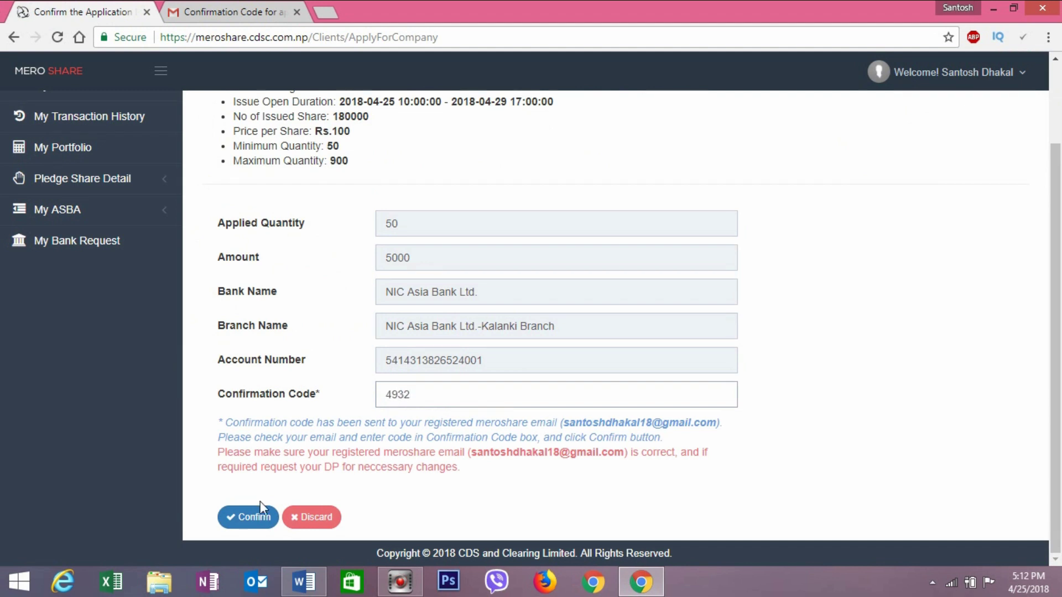
click(251, 519)
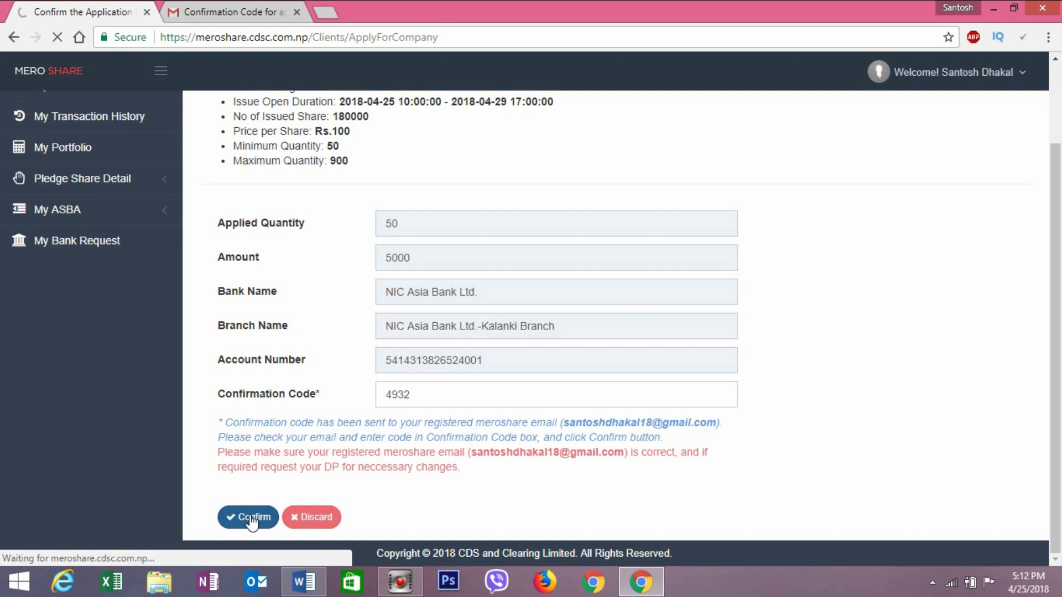
- Check the application status report for the Nepal Seva Laghubitta Bittiya Sanstha Ltd. IPO
drag(1053, 310, 1057, 262)
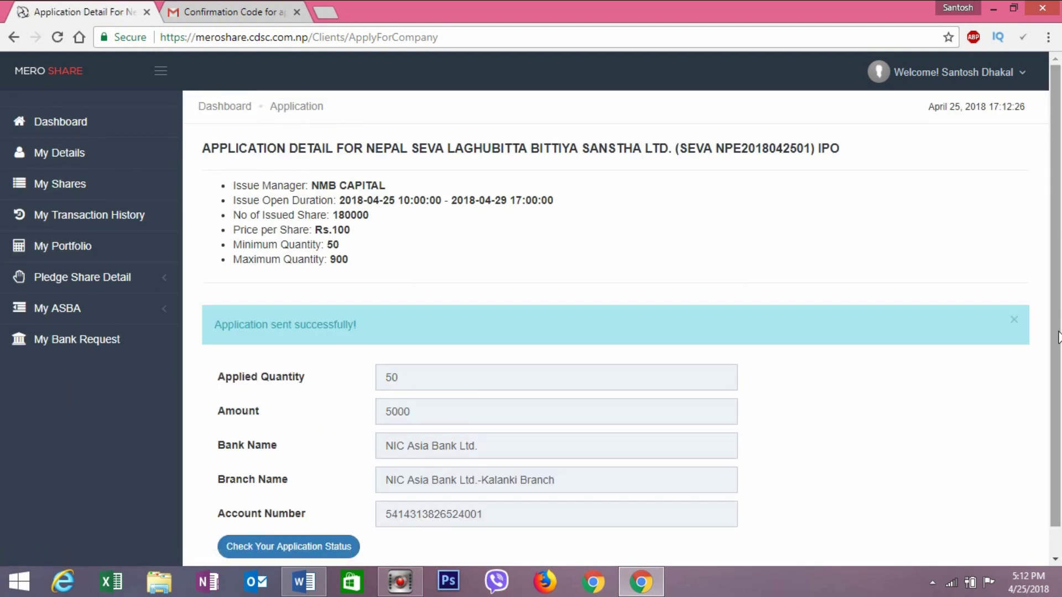
scroll(1058, 325, down, 1)
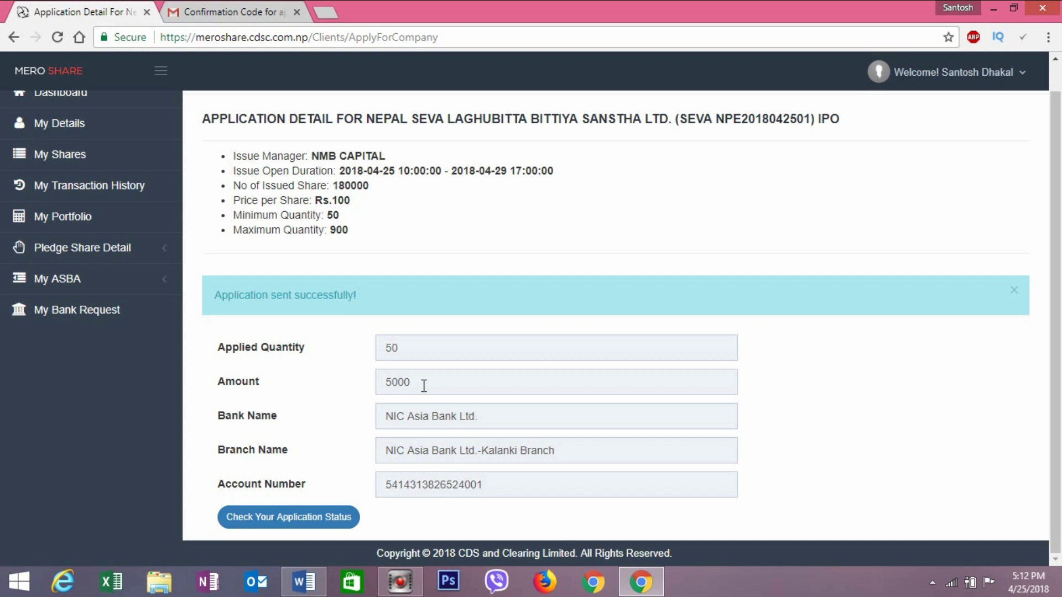
click(311, 520)
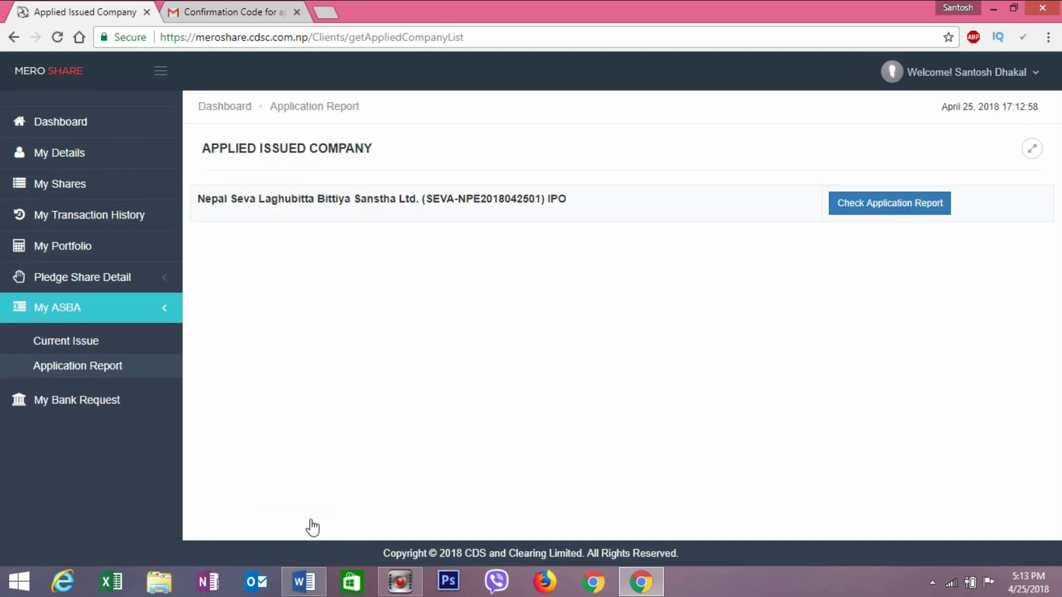
click(876, 203)
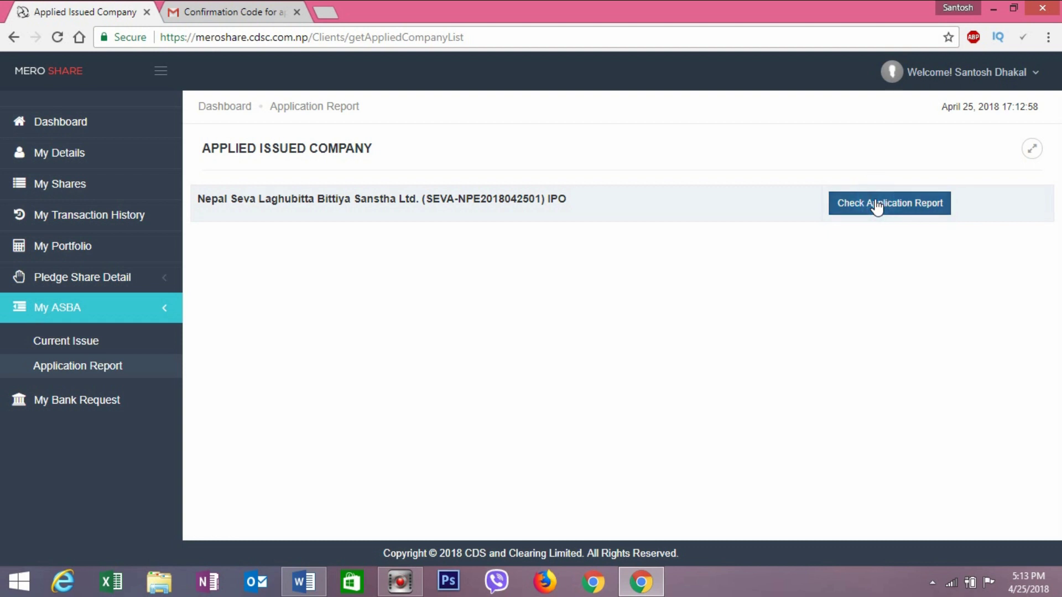
click(876, 203)
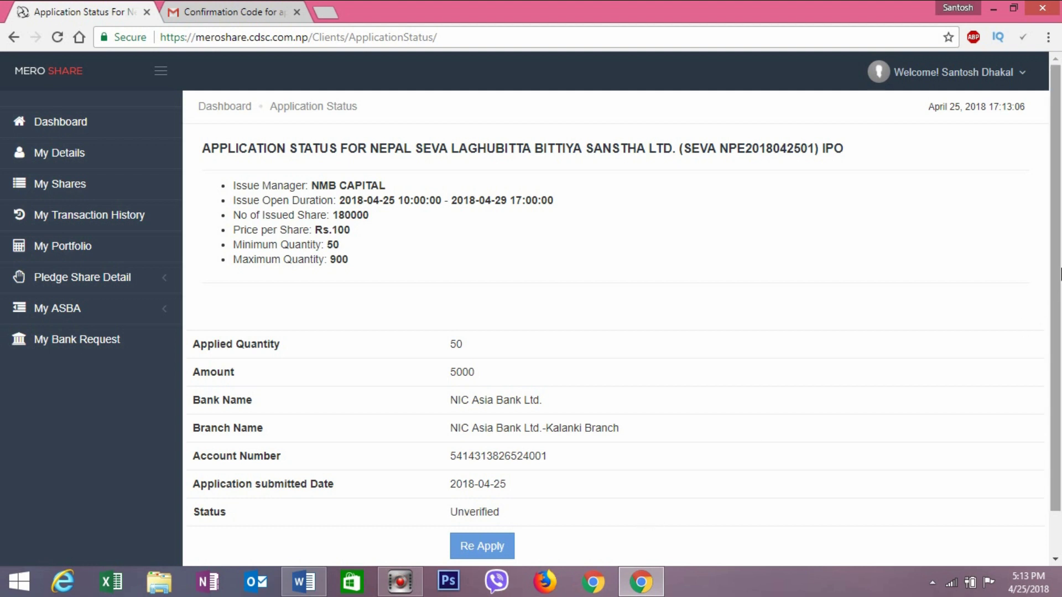
drag(1060, 274, 1060, 302)
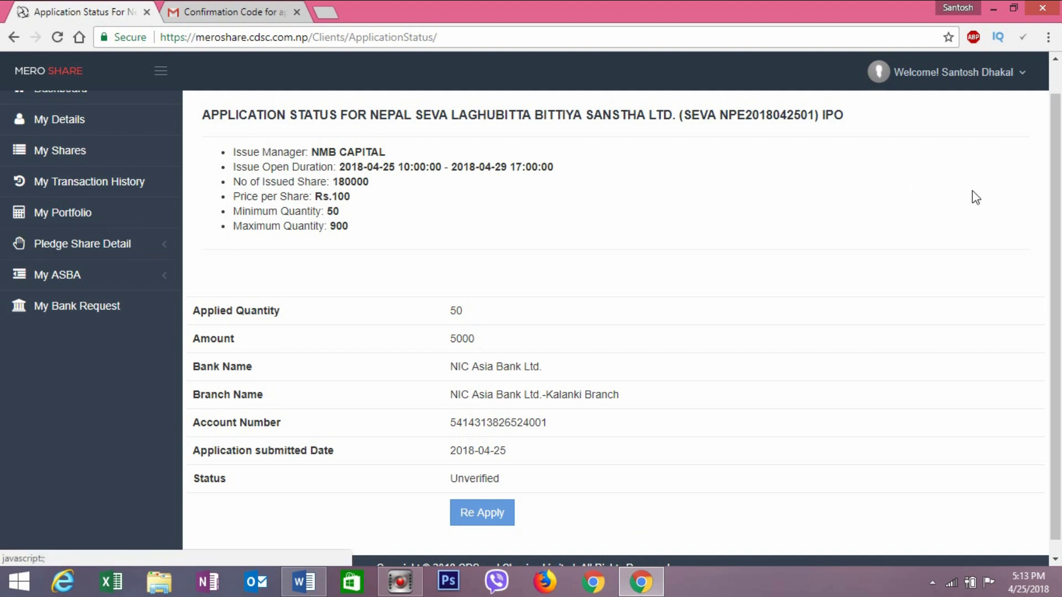
drag(1057, 123, 1059, 94)
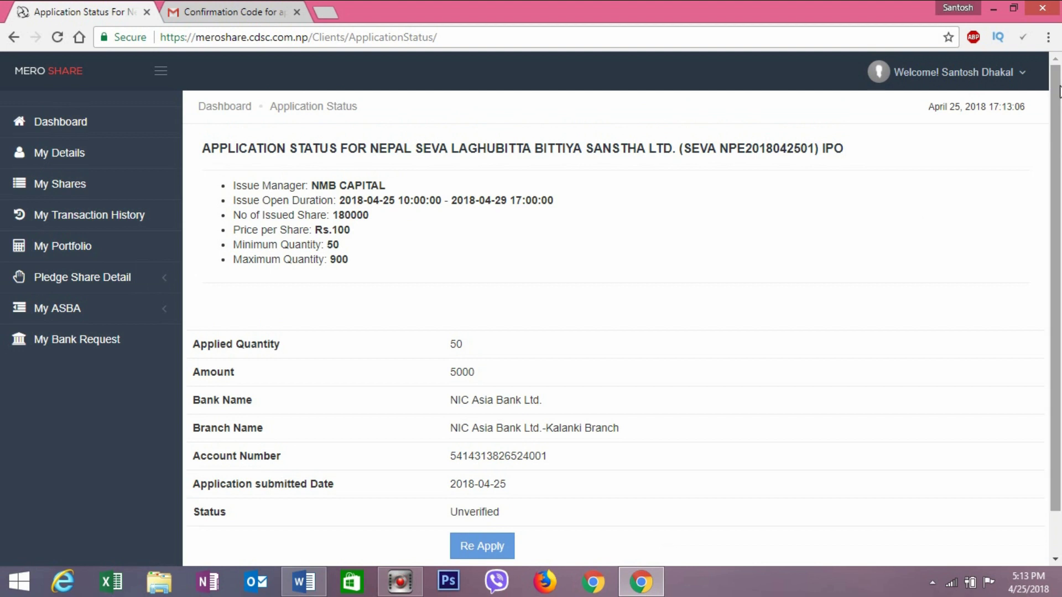